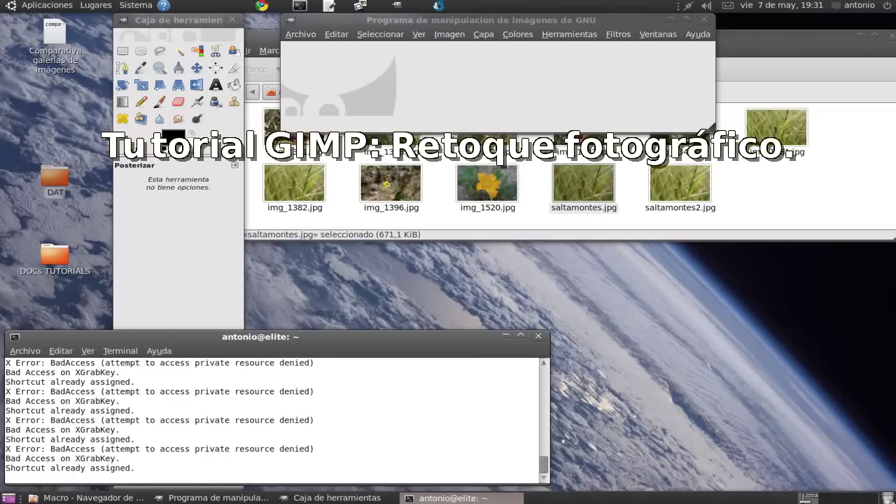
Open the recent photo saltamontes.jpg, zoom in on the grasshopper, and enlarge its window.
{"action": "left_click", "coordinate": [306, 35]}
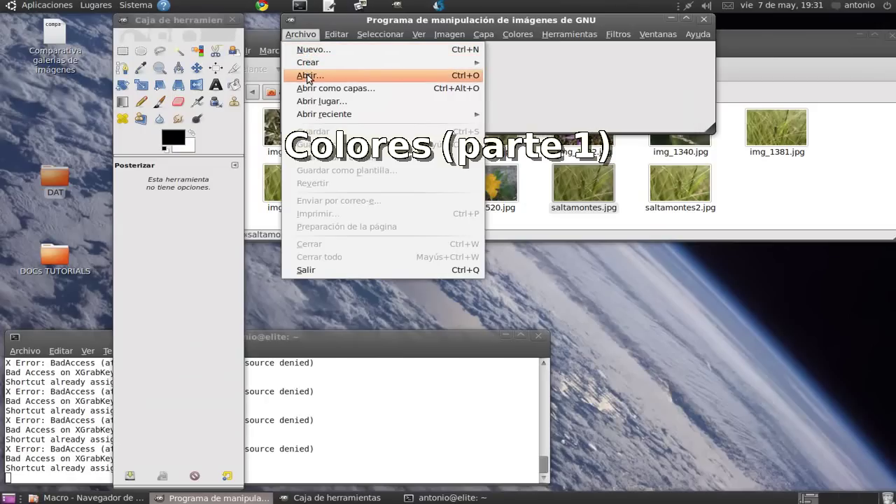
{"action": "mouse_move", "coordinate": [324, 114]}
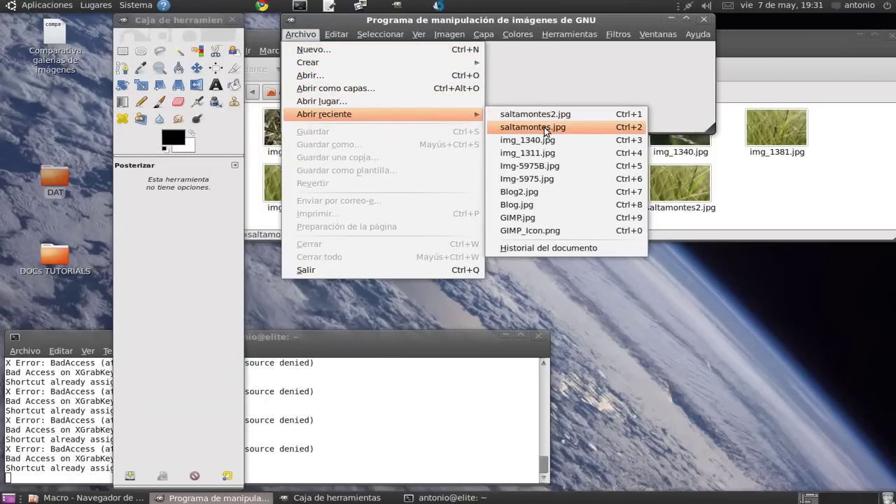
{"action": "left_click", "coordinate": [544, 127]}
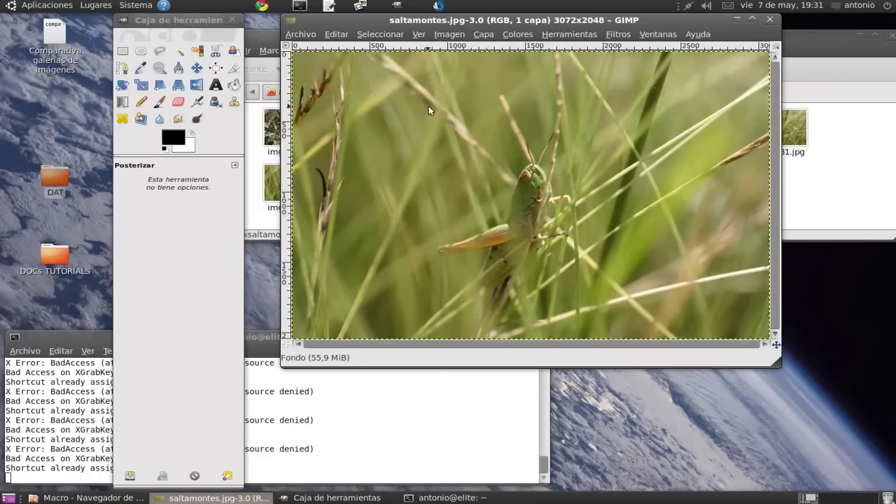
{"action": "left_click", "coordinate": [160, 73]}
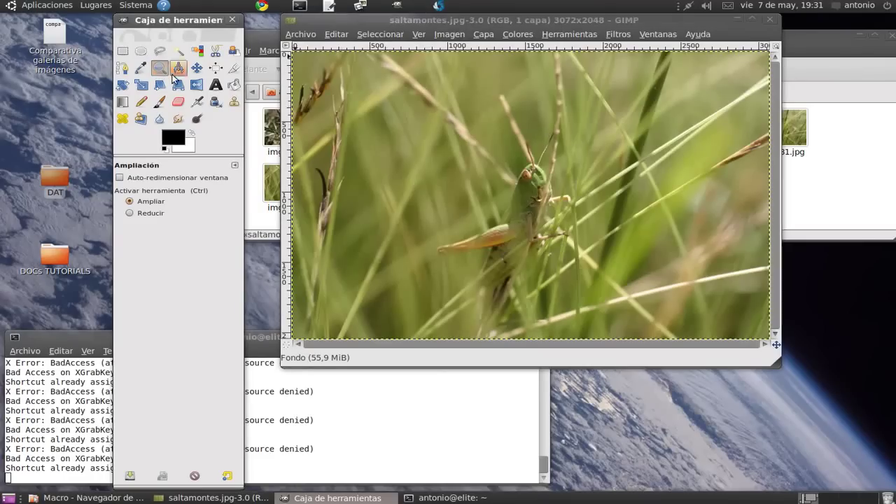
{"action": "left_click", "coordinate": [413, 100]}
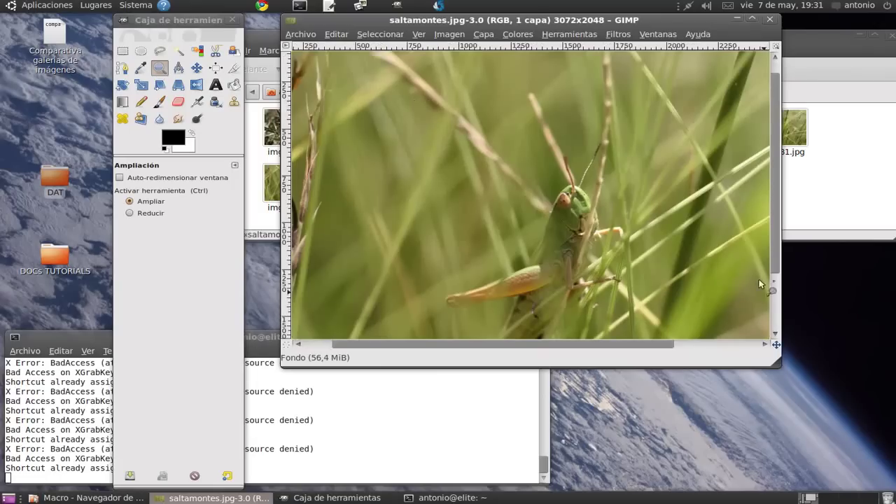
{"action": "left_click_drag", "start_coordinate": [685, 28], "coordinate": [648, 26]}
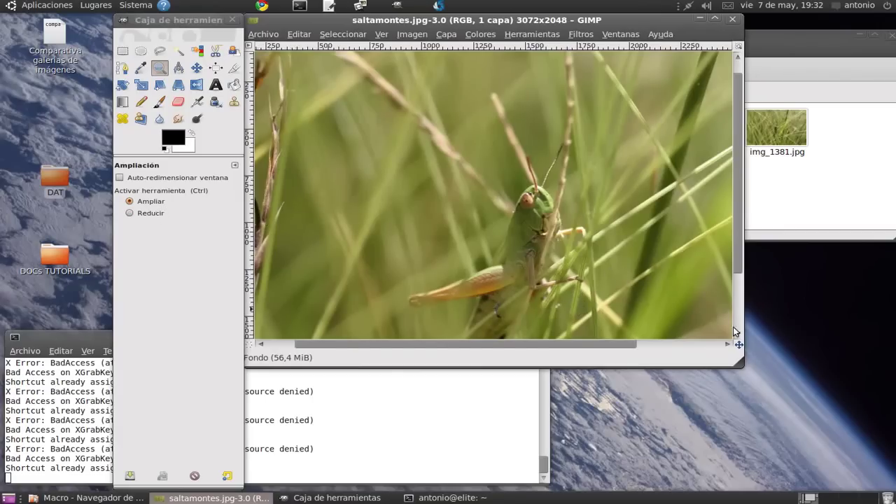
{"action": "left_click_drag", "start_coordinate": [737, 362], "coordinate": [856, 465]}
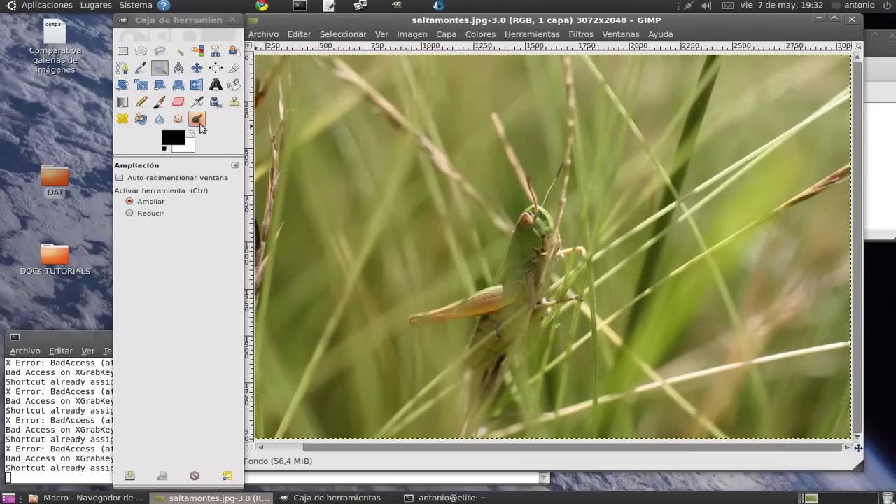
{"action": "left_click", "coordinate": [471, 34]}
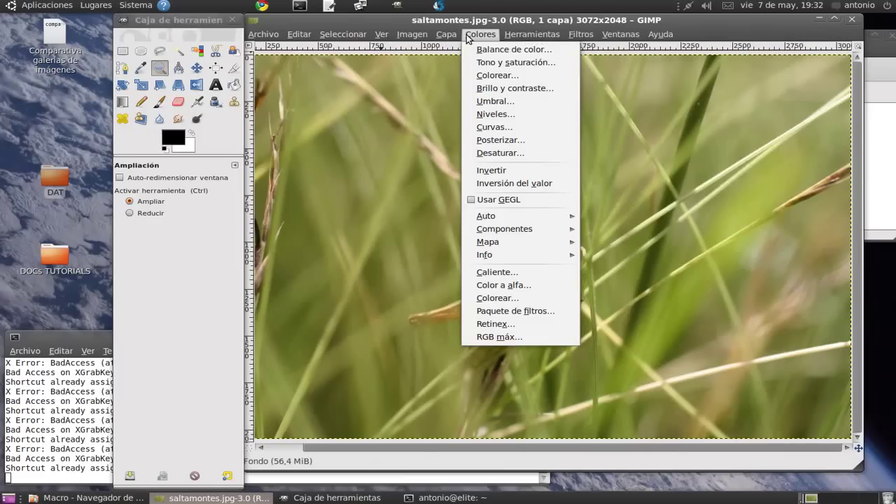
{"action": "left_click", "coordinate": [496, 50]}
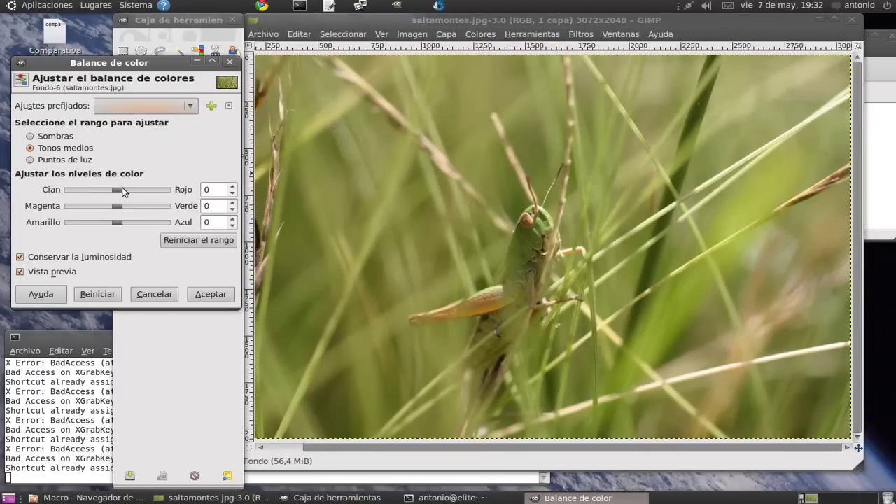
{"action": "left_click_drag", "start_coordinate": [118, 189], "coordinate": [154, 190]}
{"action": "left_click_drag", "start_coordinate": [118, 221], "coordinate": [89, 222]}
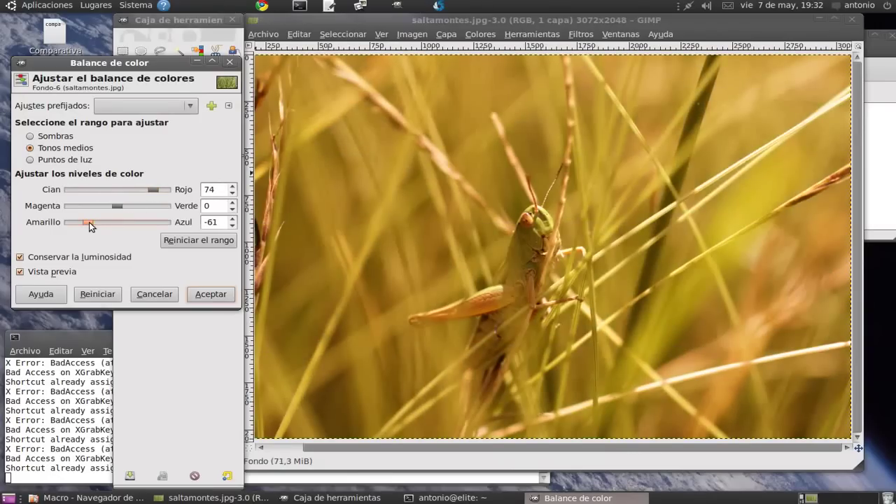
{"action": "left_click_drag", "start_coordinate": [89, 222], "coordinate": [148, 222]}
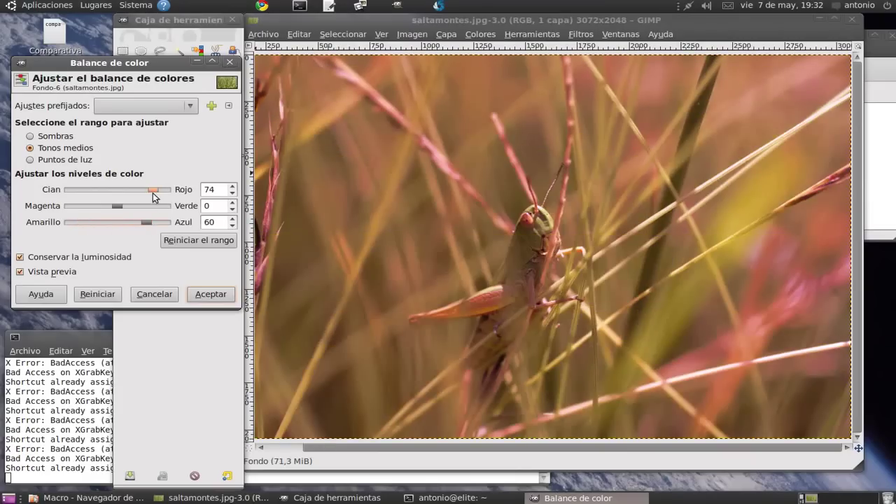
{"action": "left_click_drag", "start_coordinate": [152, 191], "coordinate": [87, 193]}
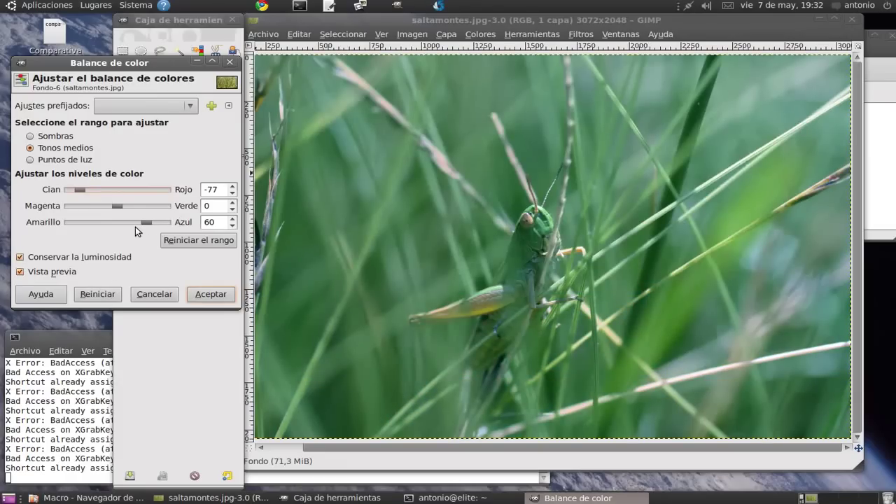
{"action": "left_click_drag", "start_coordinate": [118, 207], "coordinate": [80, 207]}
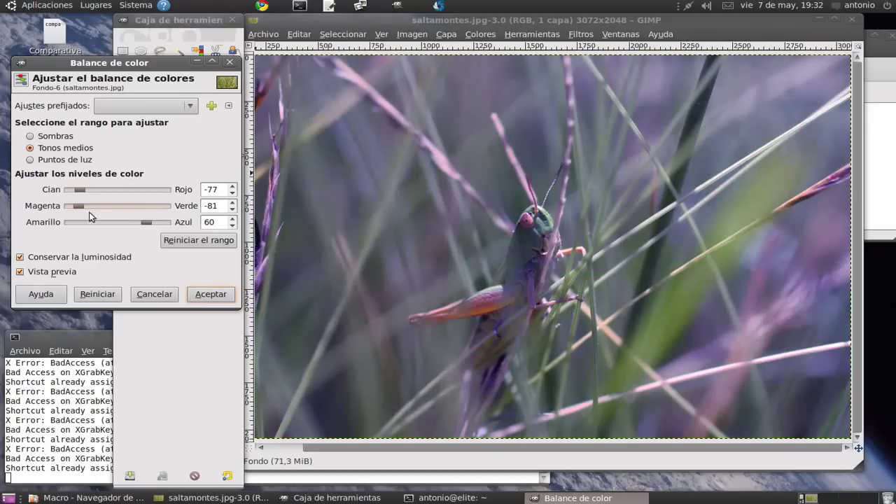
{"action": "mouse_move", "coordinate": [147, 222]}
{"action": "left_mouse_down"}
{"action": "mouse_move", "coordinate": [79, 223]}
{"action": "mouse_move", "coordinate": [160, 207]}
{"action": "left_mouse_up"}
{"action": "left_click_drag", "start_coordinate": [77, 194], "coordinate": [156, 196]}
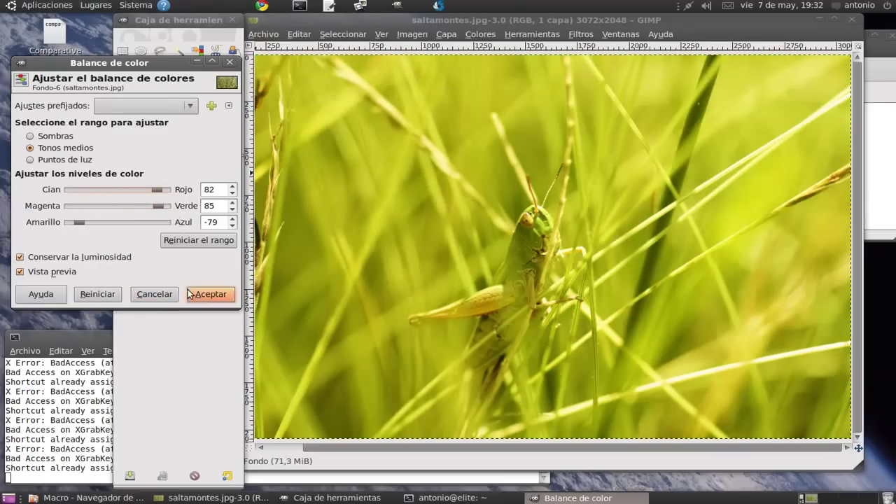
{"action": "left_click", "coordinate": [211, 294]}
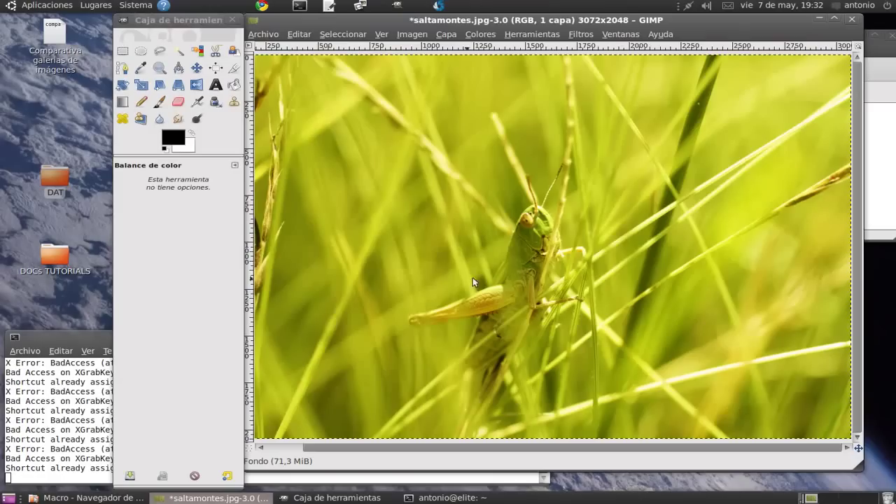
{"action": "left_click", "coordinate": [298, 34]}
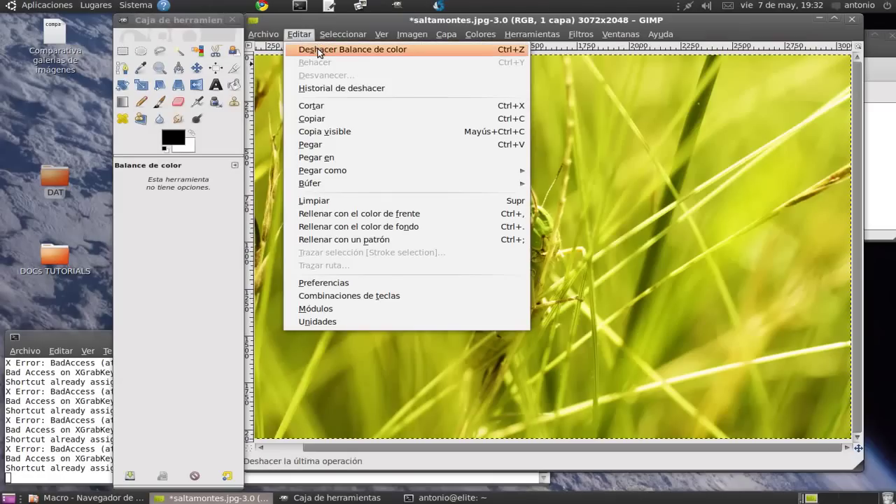
{"action": "left_click", "coordinate": [318, 50]}
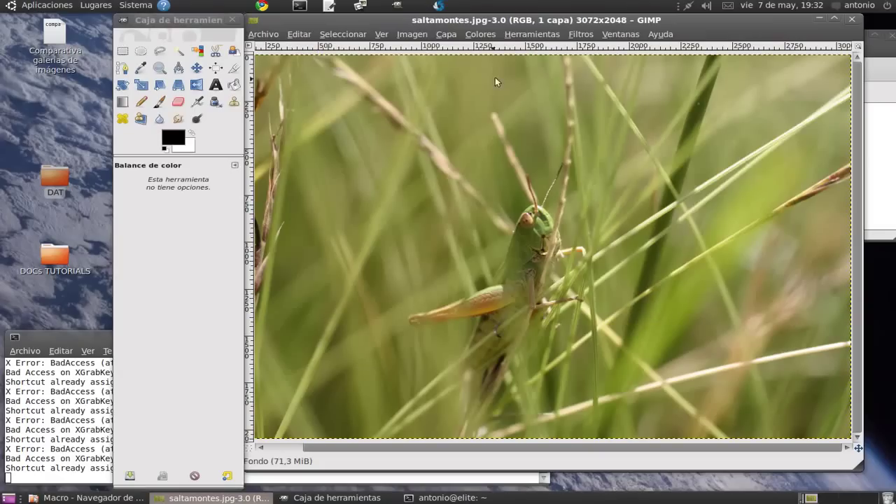
{"action": "left_click", "coordinate": [487, 34]}
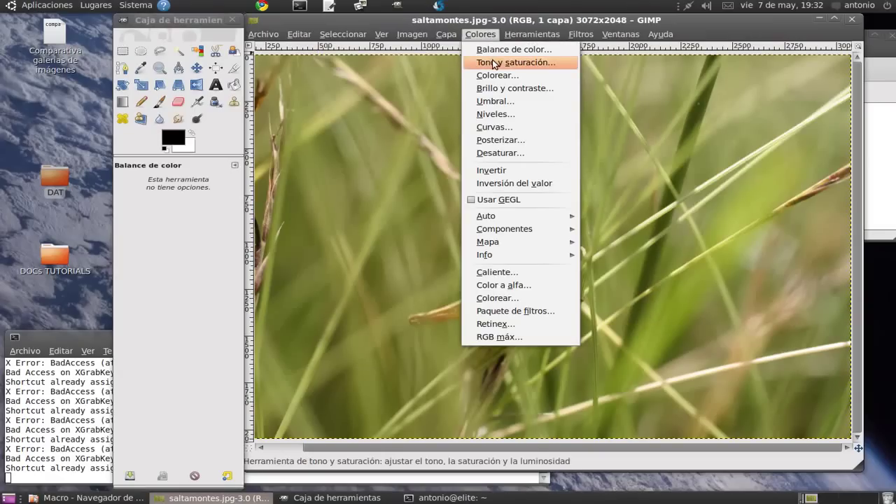
{"action": "left_click", "coordinate": [492, 63]}
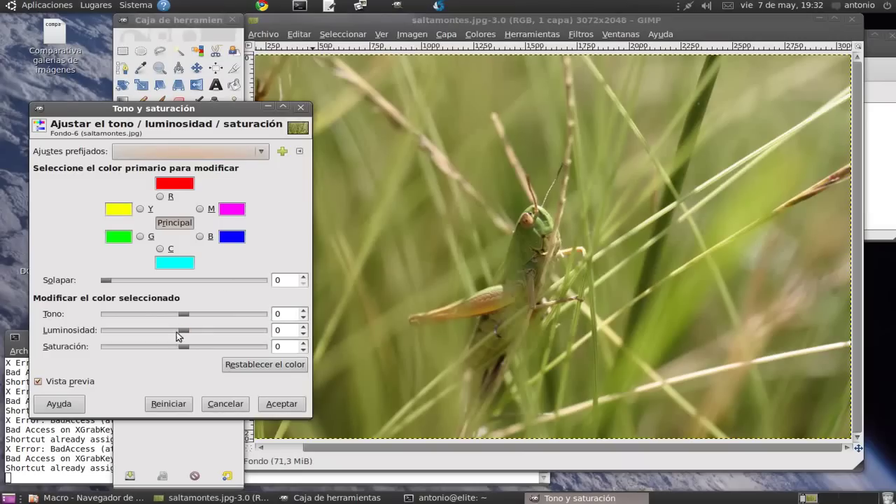
{"action": "mouse_move", "coordinate": [180, 350]}
{"action": "left_mouse_down"}
{"action": "mouse_move", "coordinate": [166, 347]}
{"action": "mouse_move", "coordinate": [264, 351]}
{"action": "left_mouse_up"}
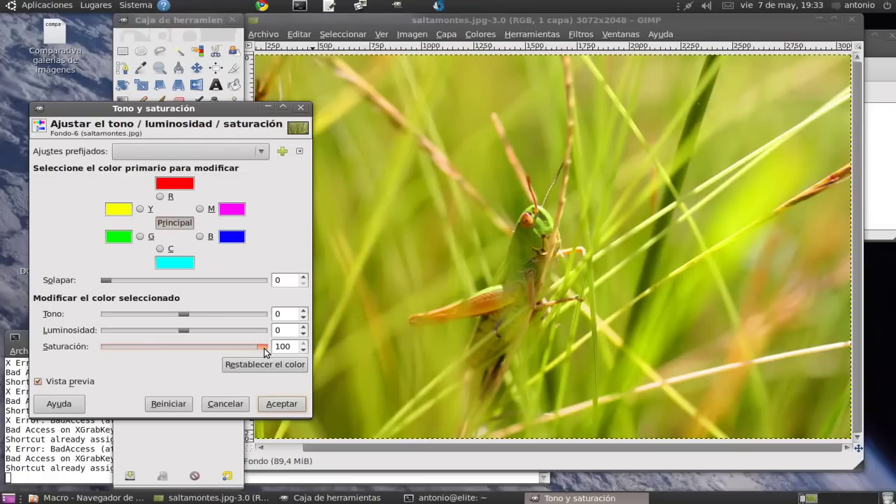
{"action": "mouse_move", "coordinate": [265, 351]}
{"action": "left_mouse_down"}
{"action": "mouse_move", "coordinate": [111, 350]}
{"action": "mouse_move", "coordinate": [182, 351]}
{"action": "mouse_move", "coordinate": [243, 334]}
{"action": "left_mouse_up"}
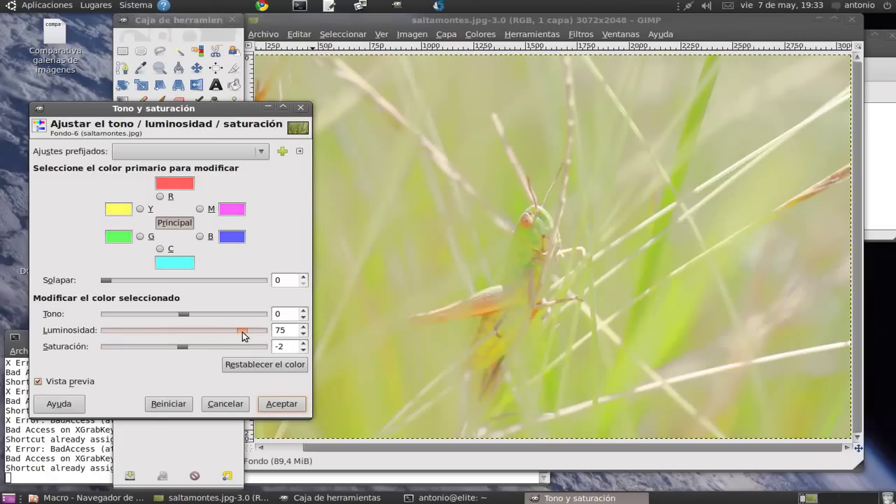
{"action": "mouse_move", "coordinate": [243, 335]}
{"action": "left_mouse_down"}
{"action": "mouse_move", "coordinate": [120, 331]}
{"action": "mouse_move", "coordinate": [184, 331]}
{"action": "mouse_move", "coordinate": [253, 318]}
{"action": "mouse_move", "coordinate": [116, 321]}
{"action": "mouse_move", "coordinate": [182, 318]}
{"action": "left_mouse_up"}
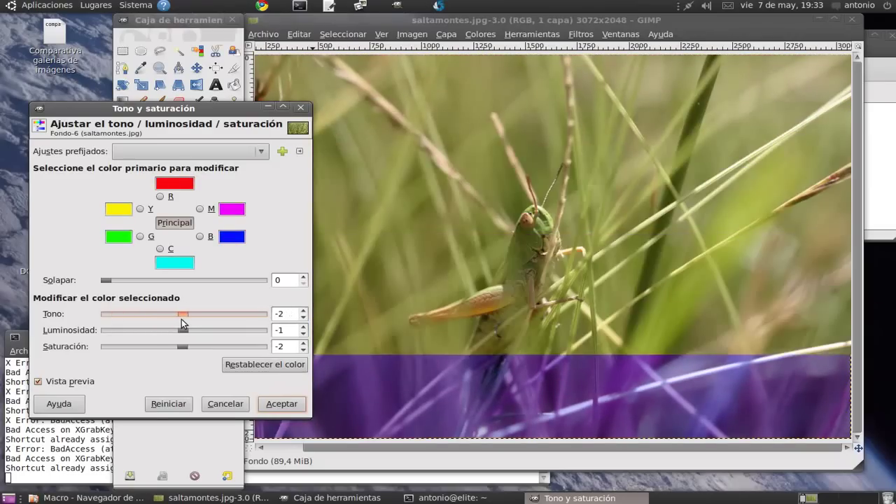
{"action": "left_click", "coordinate": [225, 404]}
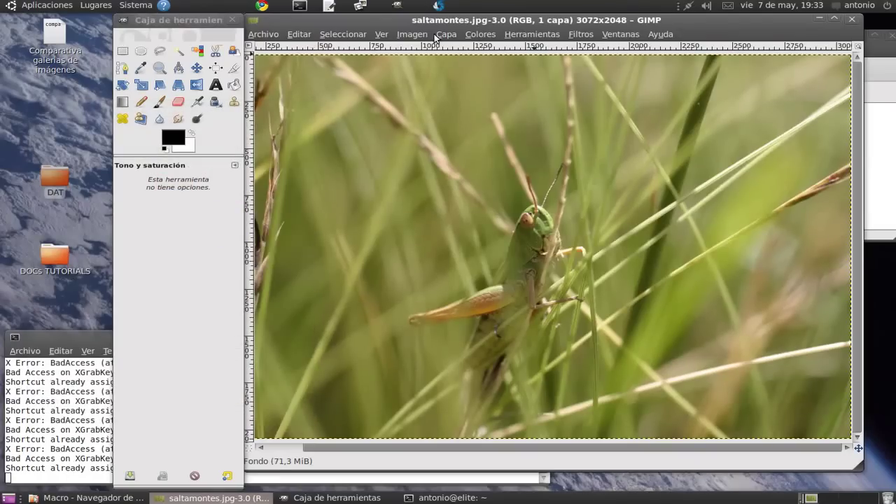
Colorize the photo dark yellow with hue 54, saturation 89 and lightness -63.
{"action": "left_click", "coordinate": [480, 34]}
{"action": "left_click", "coordinate": [489, 77]}
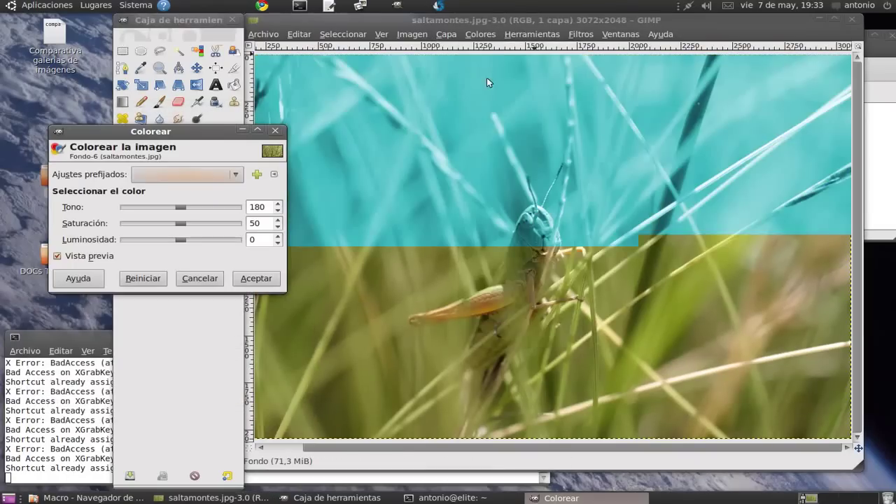
{"action": "left_click", "coordinate": [144, 278]}
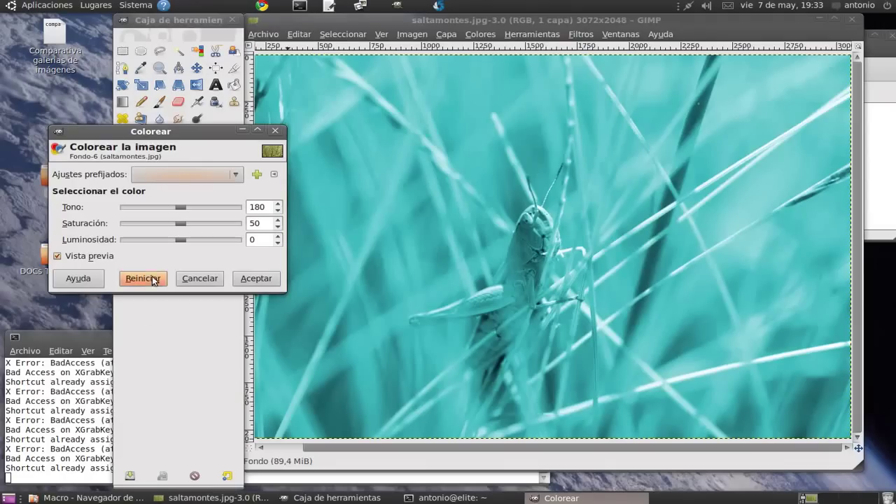
{"action": "mouse_move", "coordinate": [180, 224]}
{"action": "left_mouse_down"}
{"action": "mouse_move", "coordinate": [124, 224]}
{"action": "mouse_move", "coordinate": [233, 231]}
{"action": "mouse_move", "coordinate": [226, 231]}
{"action": "left_mouse_up"}
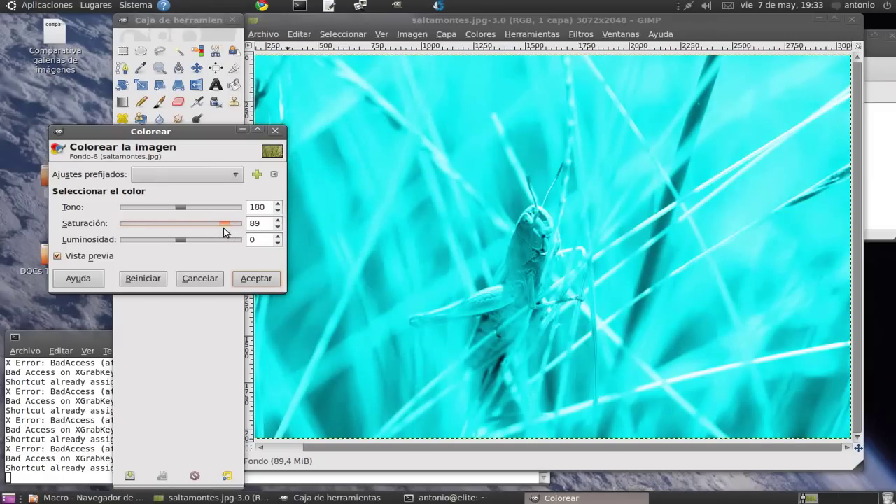
{"action": "mouse_move", "coordinate": [183, 208]}
{"action": "left_mouse_down"}
{"action": "mouse_move", "coordinate": [217, 213]}
{"action": "mouse_move", "coordinate": [132, 209]}
{"action": "mouse_move", "coordinate": [144, 208]}
{"action": "left_mouse_up"}
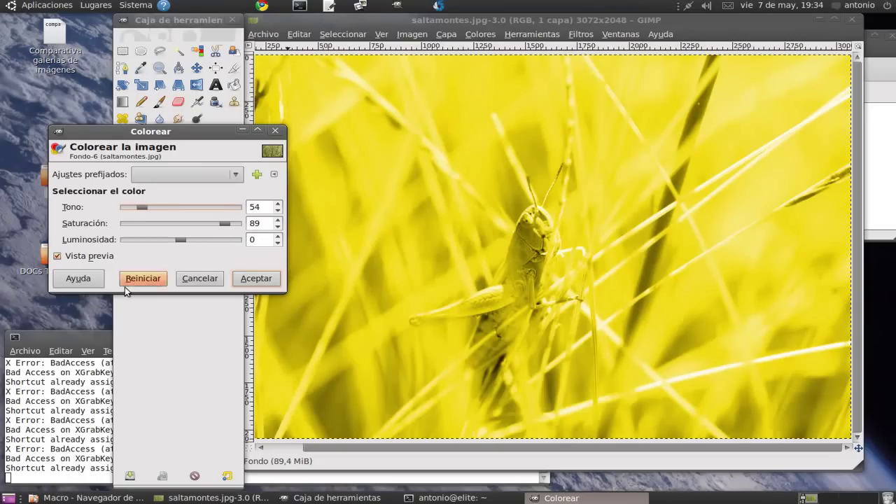
{"action": "left_click_drag", "start_coordinate": [181, 241], "coordinate": [155, 242]}
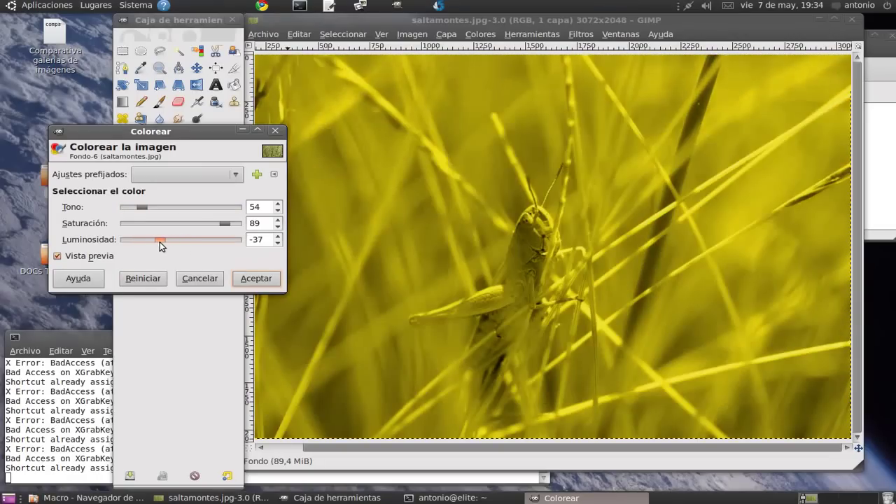
{"action": "mouse_move", "coordinate": [156, 242]}
{"action": "left_mouse_down"}
{"action": "mouse_move", "coordinate": [145, 242]}
{"action": "mouse_move", "coordinate": [224, 246]}
{"action": "mouse_move", "coordinate": [145, 245]}
{"action": "left_mouse_up"}
{"action": "left_click", "coordinate": [255, 279]}
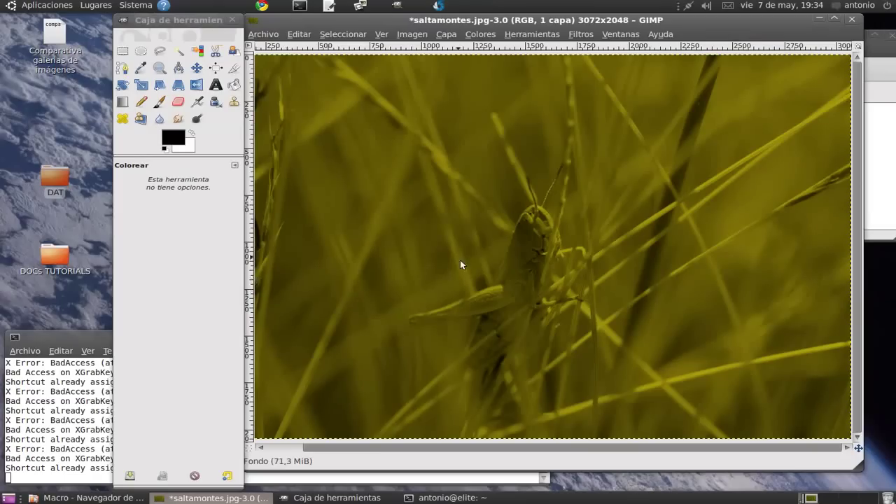
Undo the colorize to restore the grasshopper's natural green colours.
{"action": "left_click", "coordinate": [306, 35]}
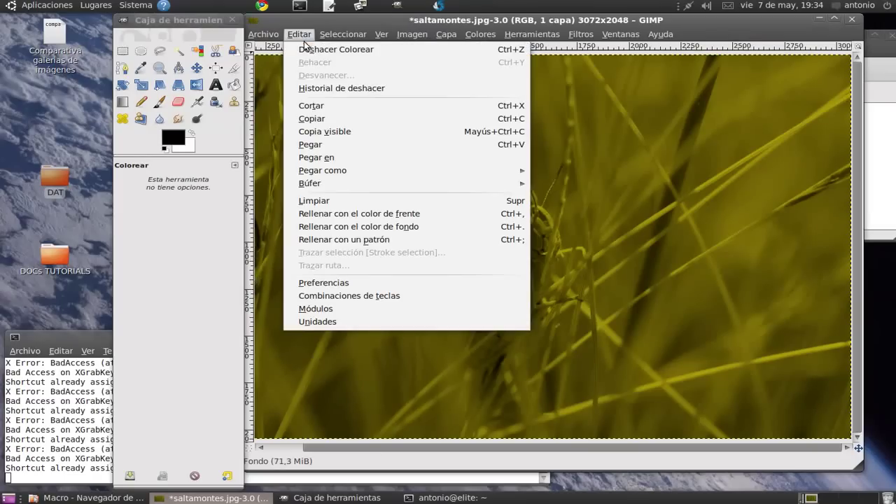
{"action": "left_click", "coordinate": [311, 50]}
{"action": "left_click", "coordinate": [474, 36]}
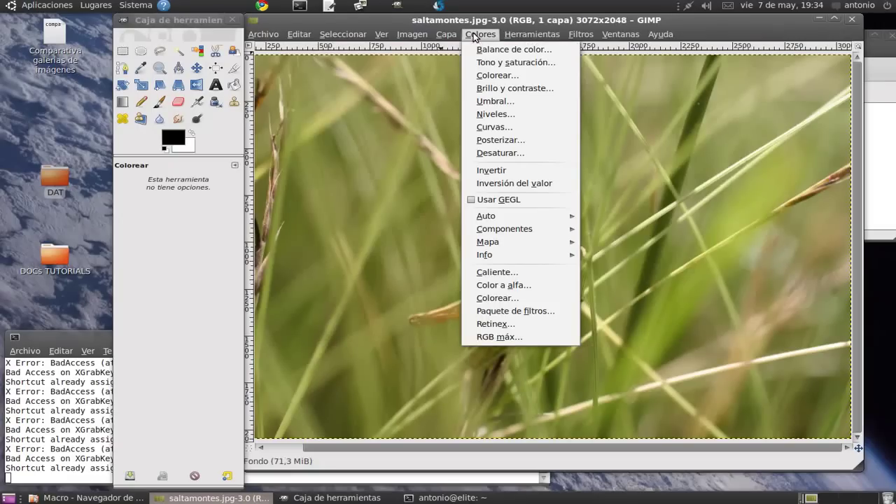
{"action": "left_click", "coordinate": [497, 88]}
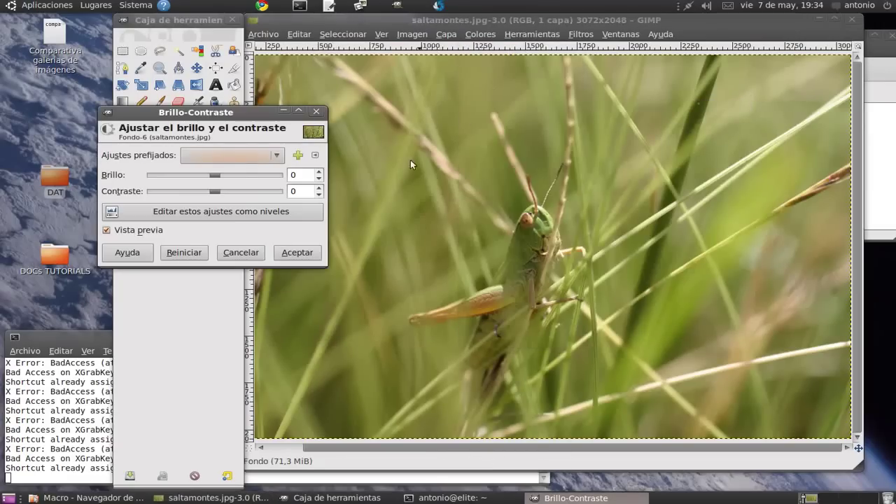
{"action": "mouse_move", "coordinate": [218, 178]}
{"action": "left_mouse_down"}
{"action": "mouse_move", "coordinate": [274, 174]}
{"action": "mouse_move", "coordinate": [162, 181]}
{"action": "left_mouse_up"}
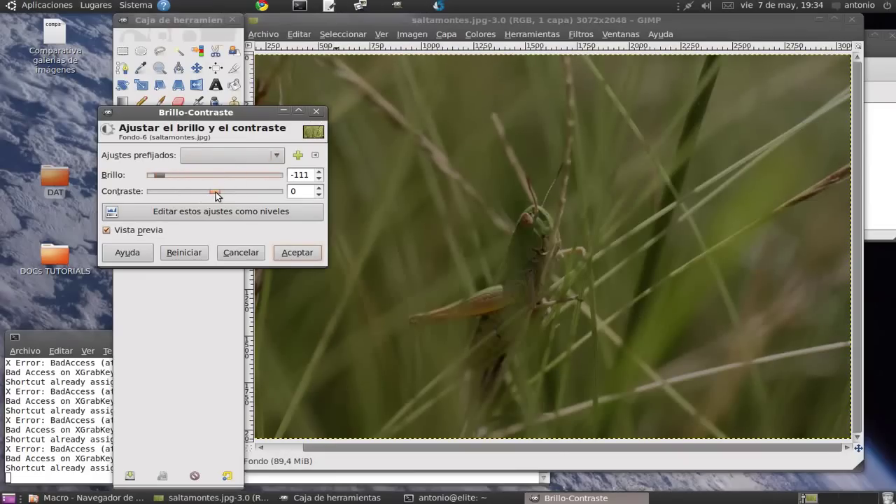
{"action": "mouse_move", "coordinate": [160, 177]}
{"action": "left_mouse_down"}
{"action": "mouse_move", "coordinate": [208, 177]}
{"action": "mouse_move", "coordinate": [256, 195]}
{"action": "left_mouse_up"}
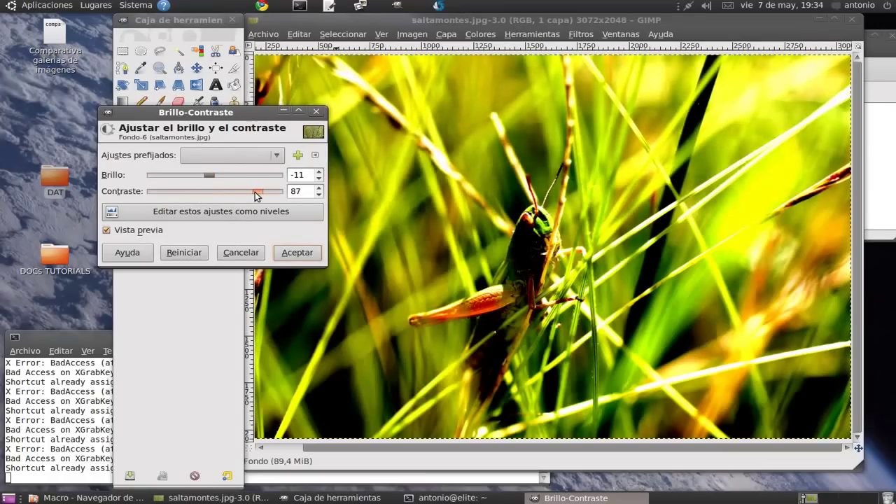
{"action": "left_click_drag", "start_coordinate": [208, 177], "coordinate": [238, 178]}
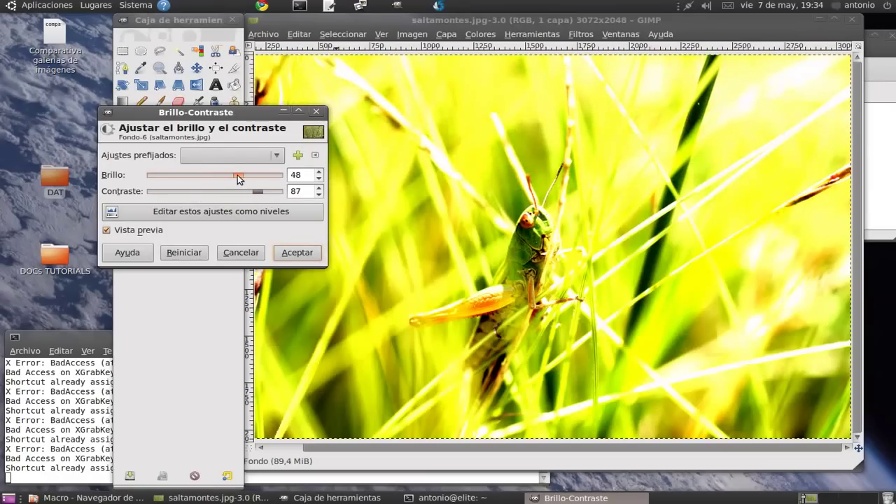
{"action": "mouse_move", "coordinate": [238, 179]}
{"action": "left_mouse_down"}
{"action": "mouse_move", "coordinate": [226, 196]}
{"action": "mouse_move", "coordinate": [167, 196]}
{"action": "left_mouse_up"}
{"action": "mouse_move", "coordinate": [235, 179]}
{"action": "left_mouse_down"}
{"action": "mouse_move", "coordinate": [260, 180]}
{"action": "mouse_move", "coordinate": [172, 179]}
{"action": "left_mouse_up"}
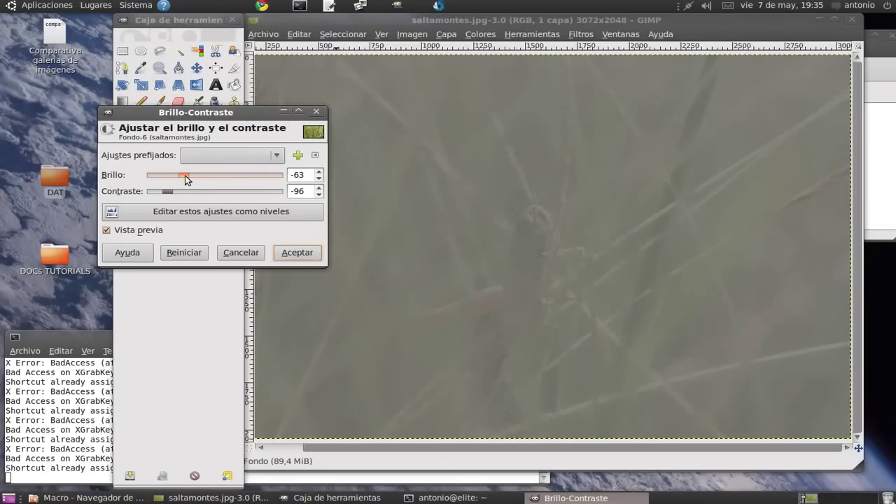
{"action": "left_click_drag", "start_coordinate": [185, 175], "coordinate": [245, 181]}
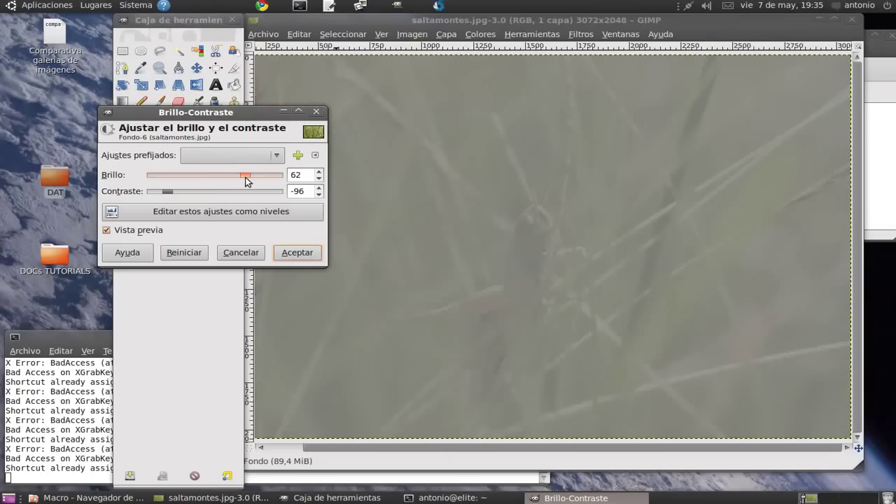
{"action": "left_click", "coordinate": [187, 255]}
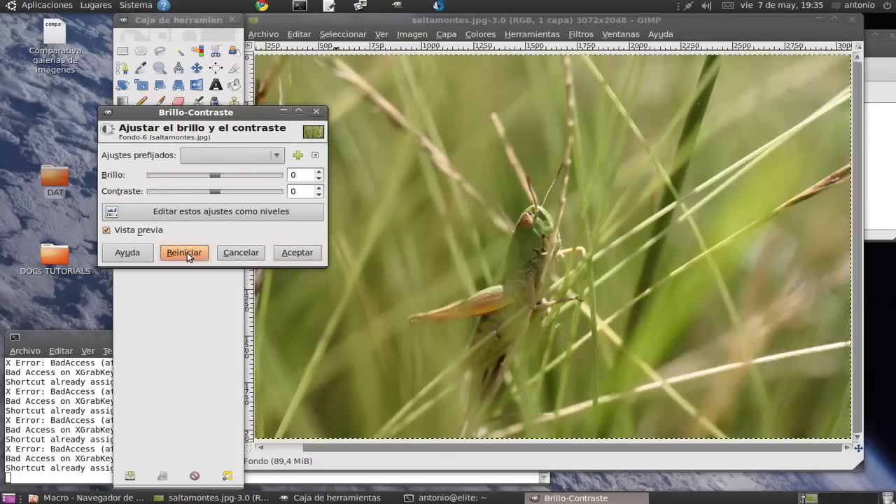
Close brightness unapplied and apply a black-and-white threshold of 155–255 to the photo.
{"action": "left_click", "coordinate": [316, 112]}
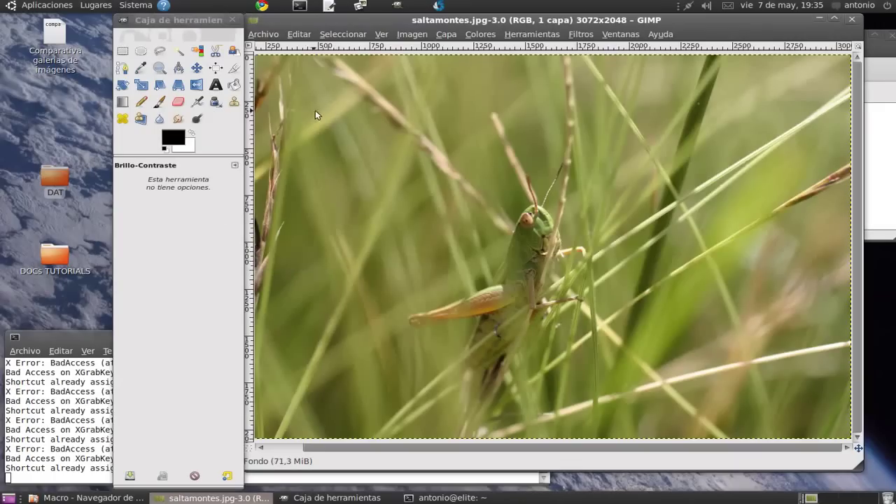
{"action": "left_click", "coordinate": [480, 33]}
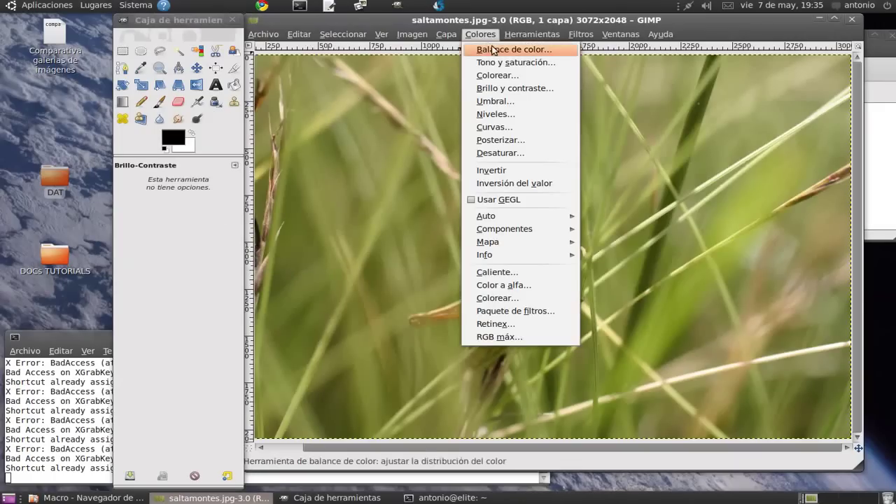
{"action": "left_click", "coordinate": [496, 102]}
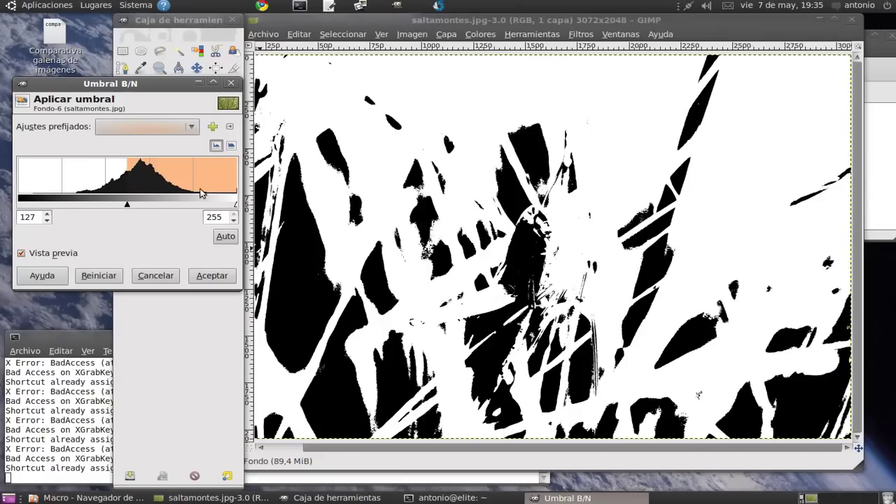
{"action": "mouse_move", "coordinate": [127, 205]}
{"action": "left_mouse_down"}
{"action": "mouse_move", "coordinate": [109, 208]}
{"action": "mouse_move", "coordinate": [145, 208]}
{"action": "left_mouse_up"}
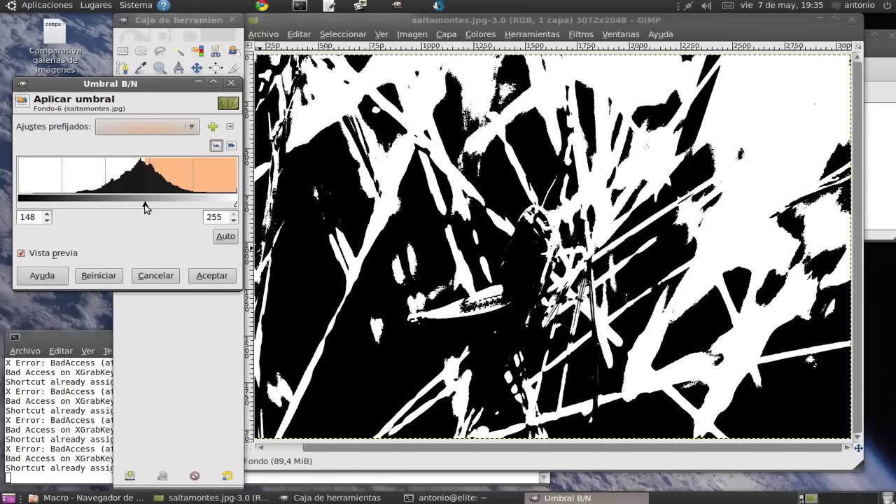
{"action": "left_click_drag", "start_coordinate": [145, 207], "coordinate": [149, 207]}
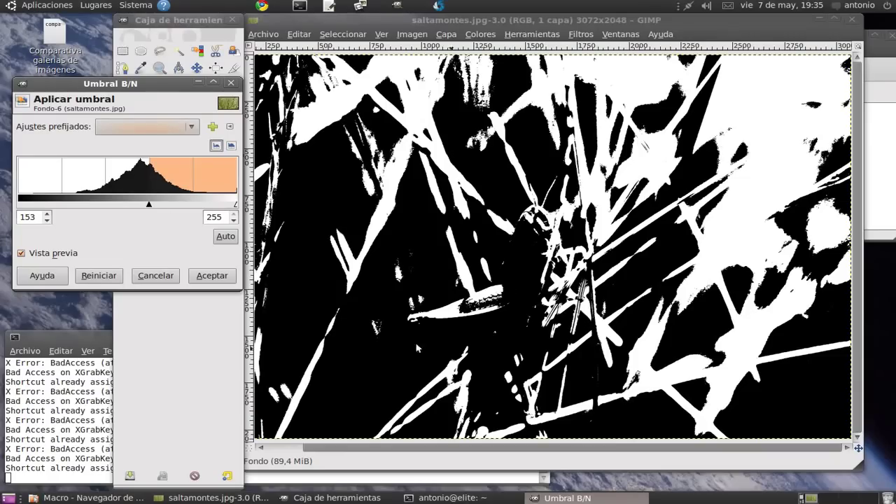
{"action": "left_click_drag", "start_coordinate": [149, 205], "coordinate": [169, 211]}
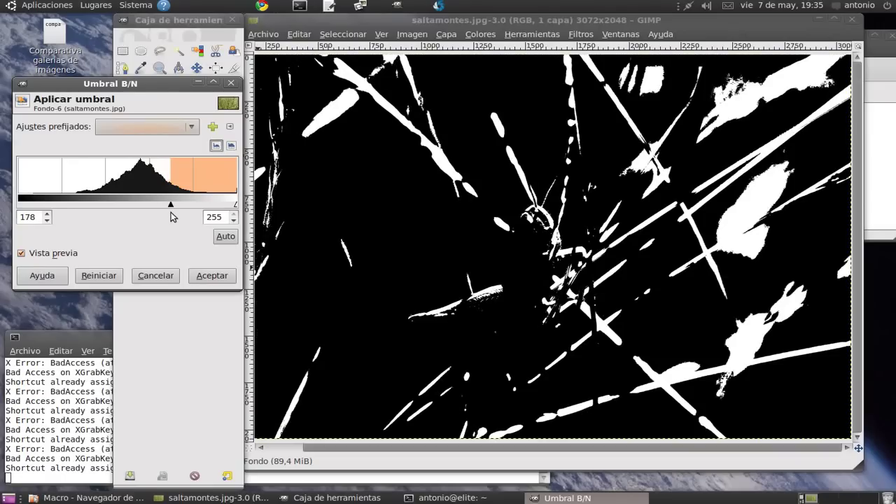
{"action": "left_click_drag", "start_coordinate": [169, 211], "coordinate": [151, 211]}
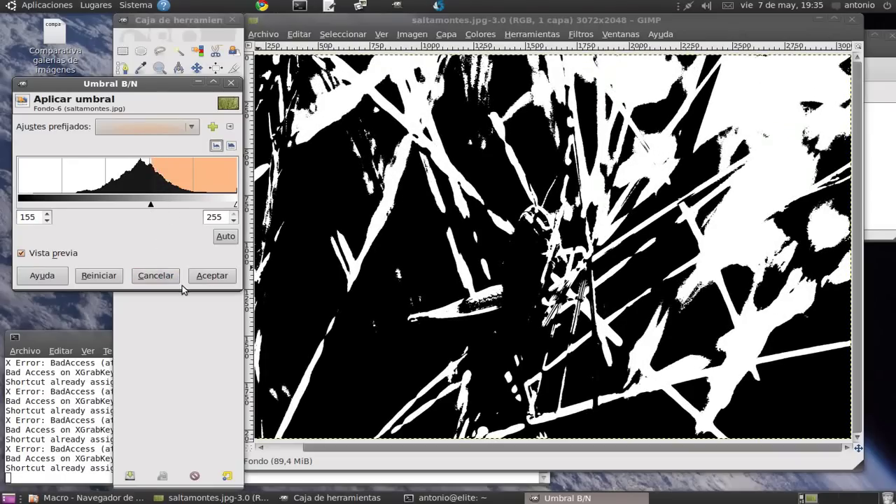
{"action": "left_click", "coordinate": [224, 280]}
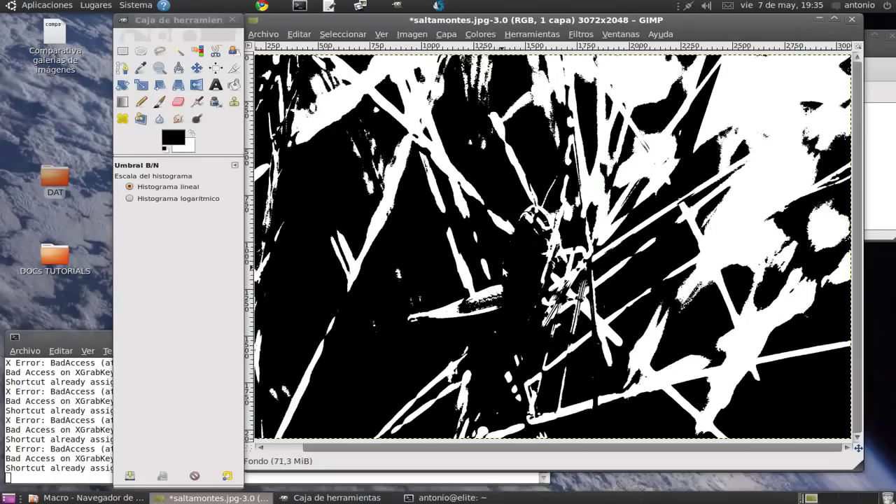
{"action": "left_click", "coordinate": [301, 34]}
Undo the threshold, dismiss Levels unchanged, and bring up Posterize at 3 levels.
{"action": "left_click", "coordinate": [318, 50]}
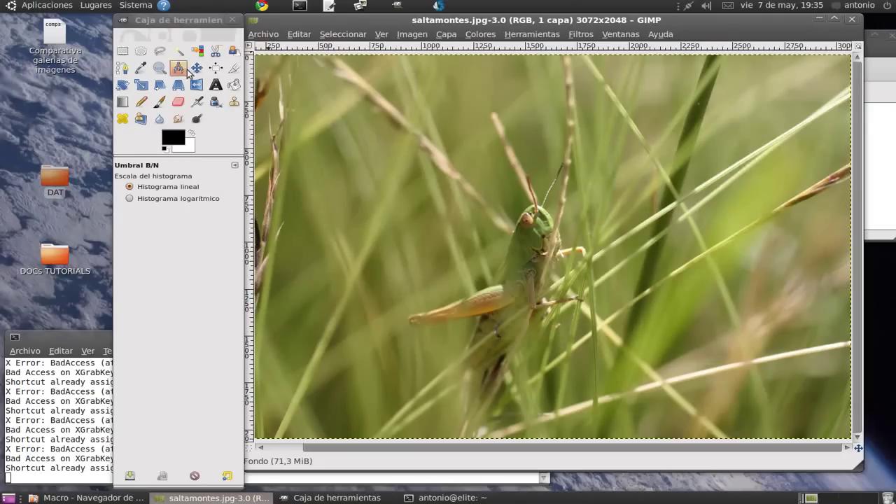
{"action": "left_click", "coordinate": [483, 34]}
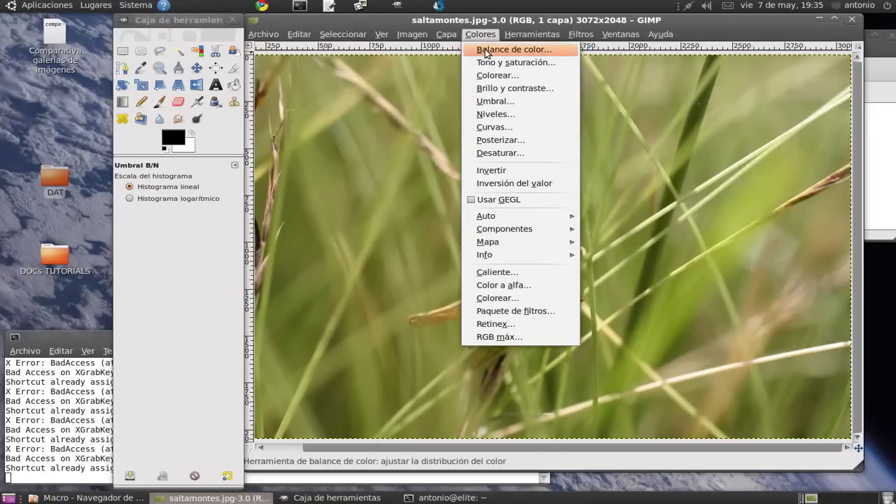
{"action": "left_click", "coordinate": [493, 116]}
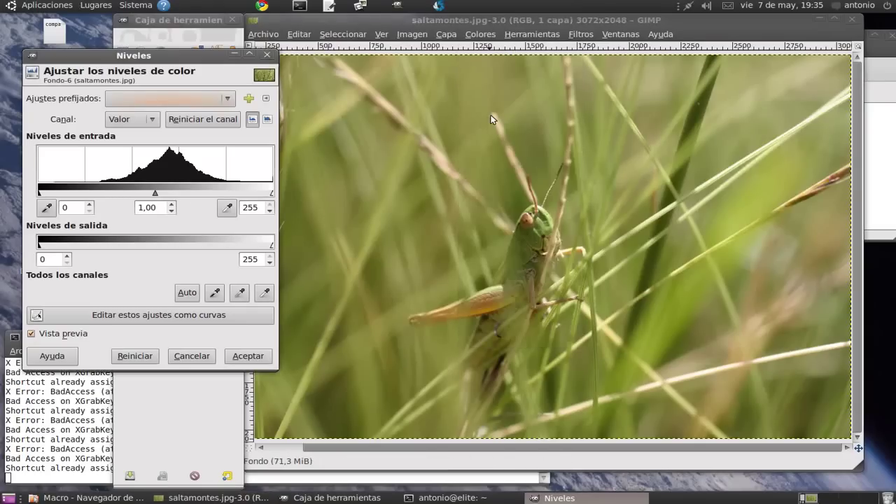
{"action": "left_click", "coordinate": [267, 55]}
{"action": "left_click", "coordinate": [480, 35]}
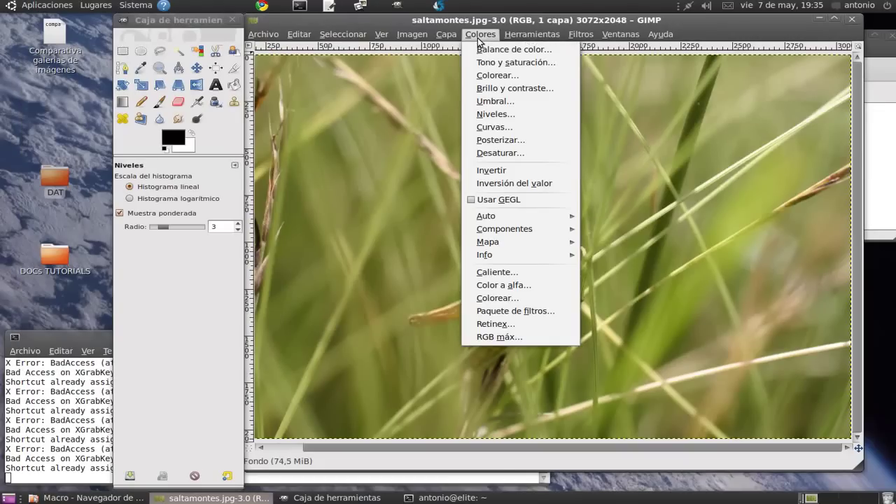
{"action": "left_click", "coordinate": [501, 140]}
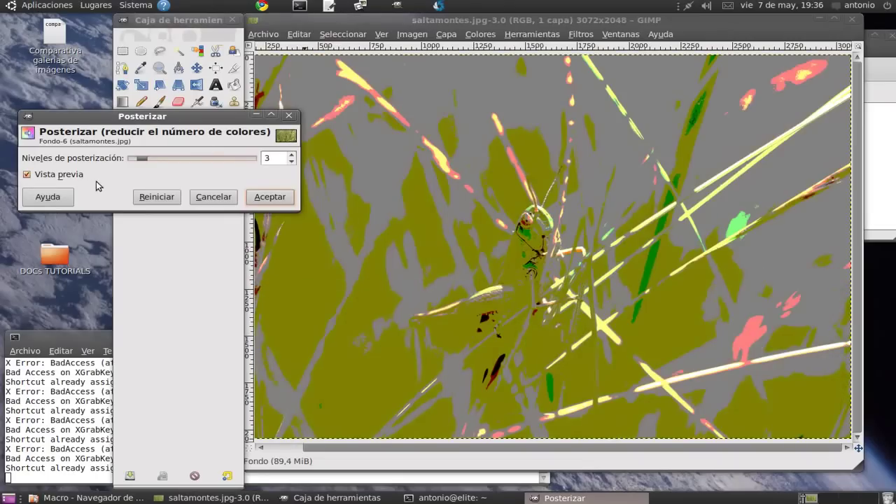
Preview posterize levels from 3 up to 16, then cancel without applying.
{"action": "left_click", "coordinate": [291, 154]}
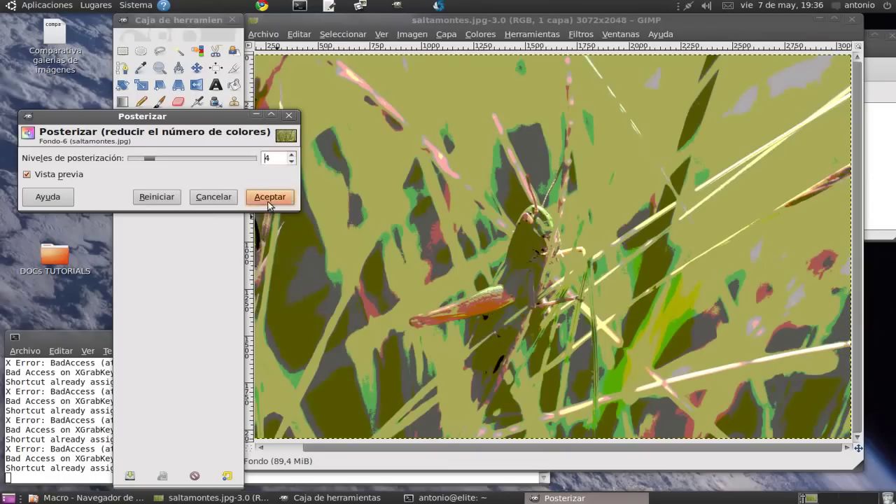
{"action": "left_click", "coordinate": [291, 155]}
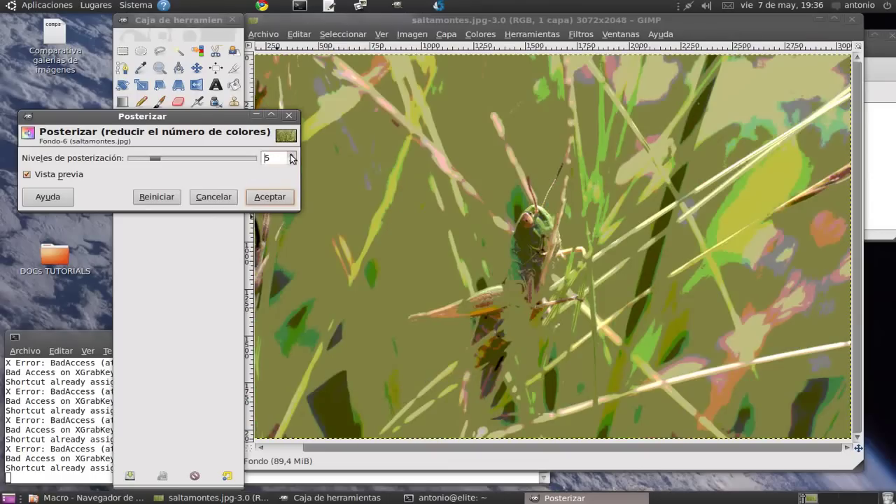
{"action": "left_click", "coordinate": [291, 155]}
{"action": "left_click", "coordinate": [291, 155]}
{"action": "left_click", "coordinate": [290, 155]}
{"action": "left_click", "coordinate": [290, 155]}
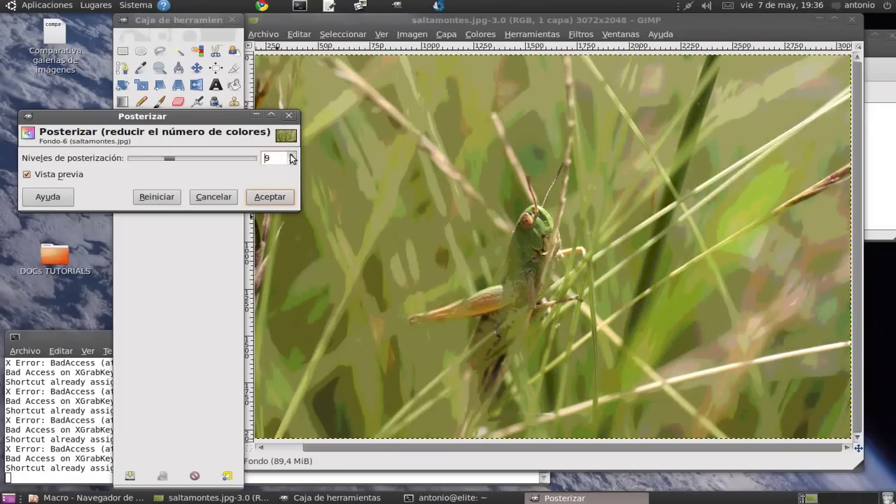
{"action": "left_click", "coordinate": [291, 155]}
{"action": "left_click", "coordinate": [291, 155]}
{"action": "left_click", "coordinate": [290, 155]}
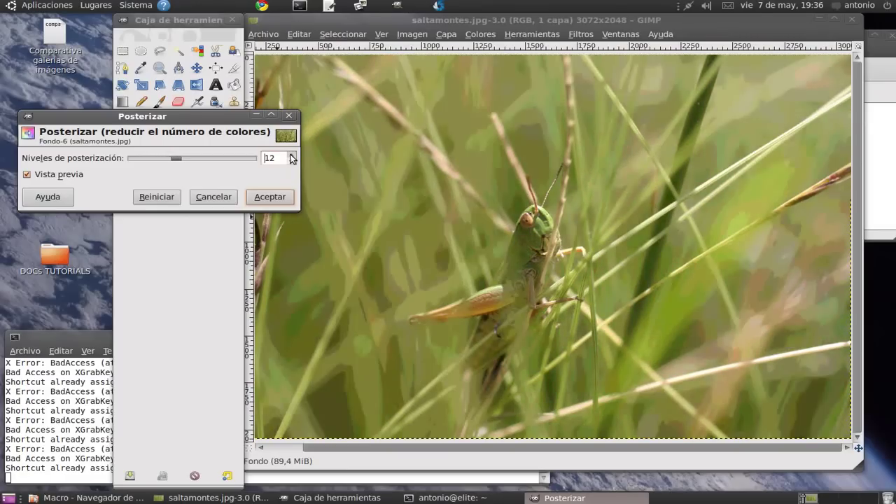
{"action": "left_click", "coordinate": [290, 155]}
{"action": "left_click", "coordinate": [292, 154]}
{"action": "left_click", "coordinate": [292, 155]}
{"action": "left_click", "coordinate": [292, 155]}
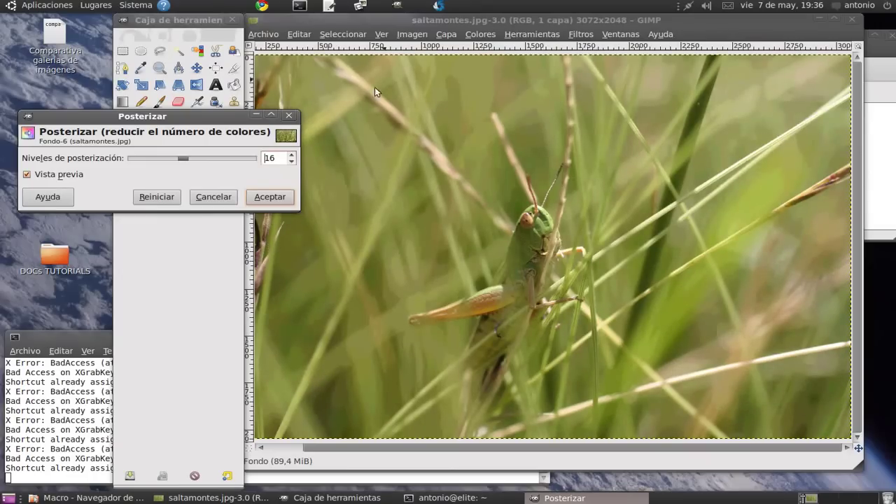
{"action": "left_click", "coordinate": [224, 199]}
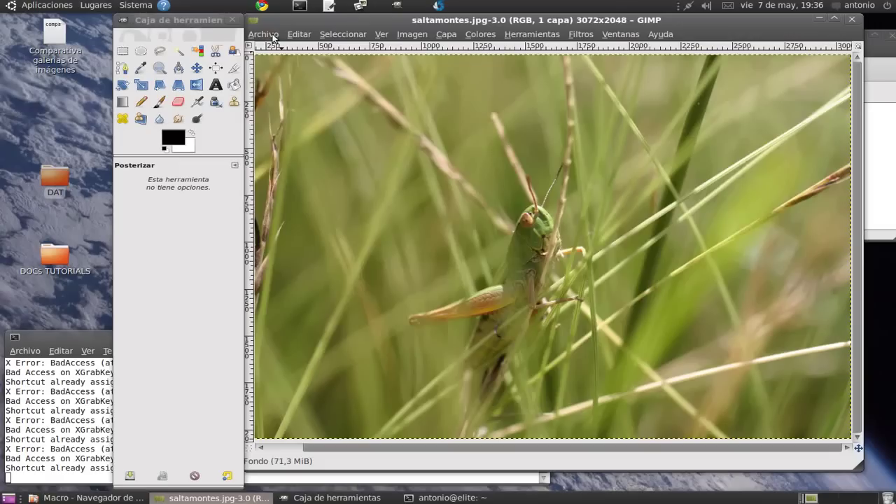
Start Save As and name the copy saltamontes2.jpg in the Macro folder.
{"action": "left_click", "coordinate": [265, 35]}
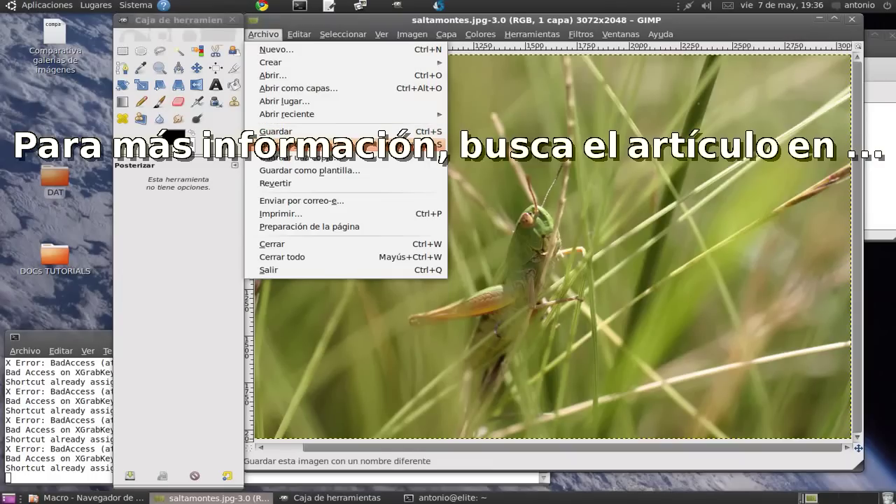
{"action": "left_click", "coordinate": [320, 145]}
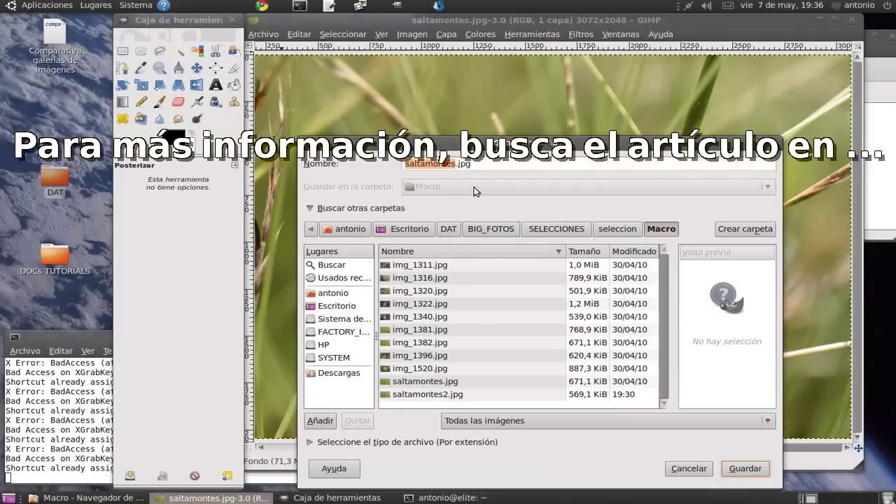
{"action": "left_click", "coordinate": [456, 167]}
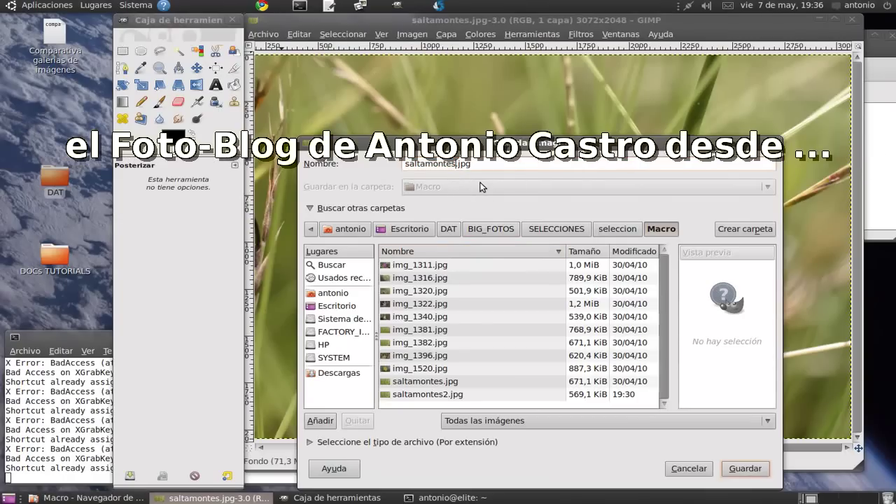
{"action": "type", "text": "3"}
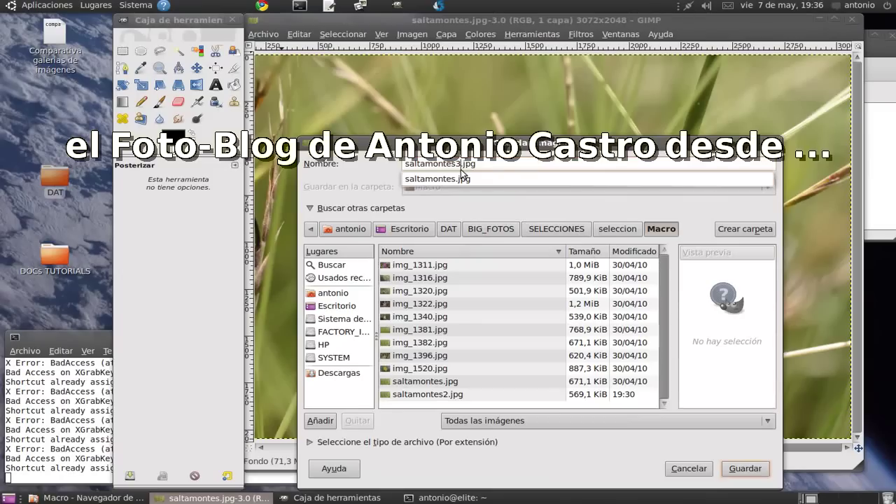
{"action": "key", "text": "BackSpace"}
{"action": "type", "text": "2"}
{"action": "left_click", "coordinate": [751, 471]}
Save it over the older copy at JPEG quality 90, then close the image and GIMP.
{"action": "left_click", "coordinate": [749, 471]}
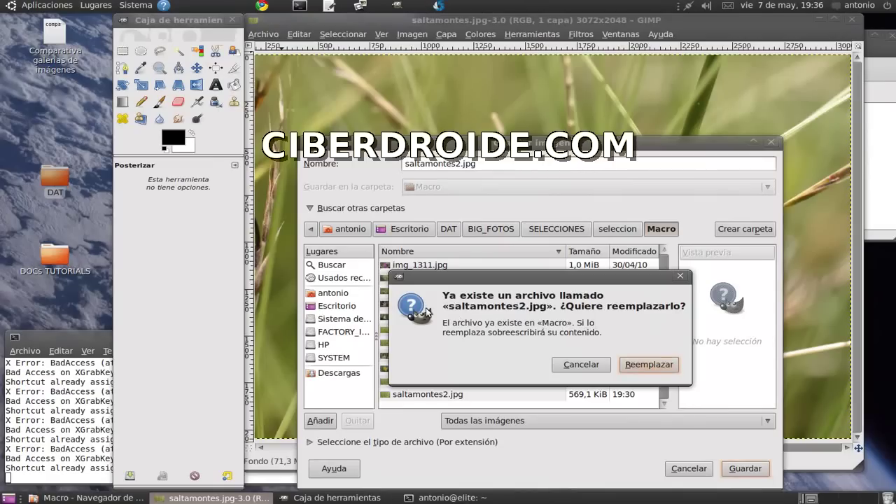
{"action": "left_click", "coordinate": [658, 365]}
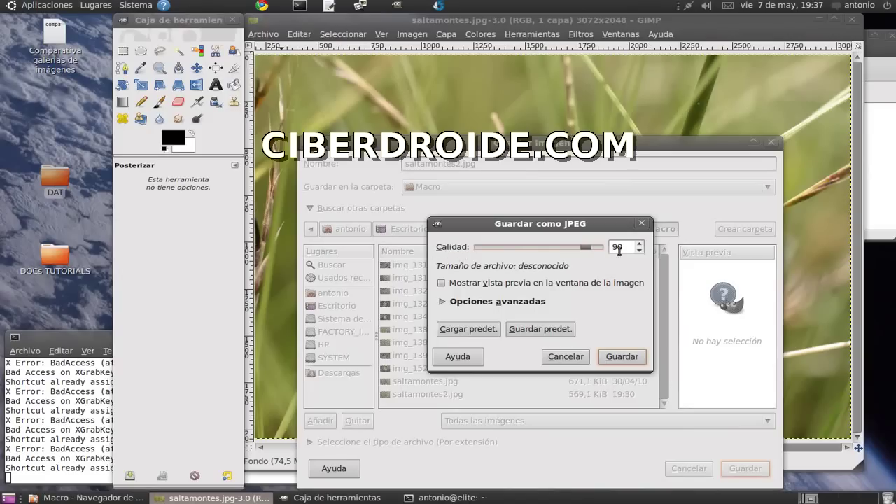
{"action": "left_click", "coordinate": [622, 357]}
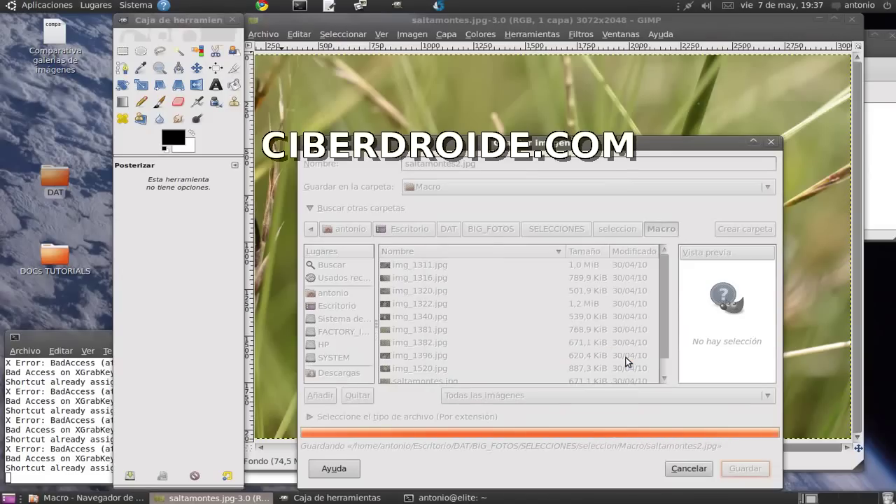
{"action": "left_click", "coordinate": [853, 20]}
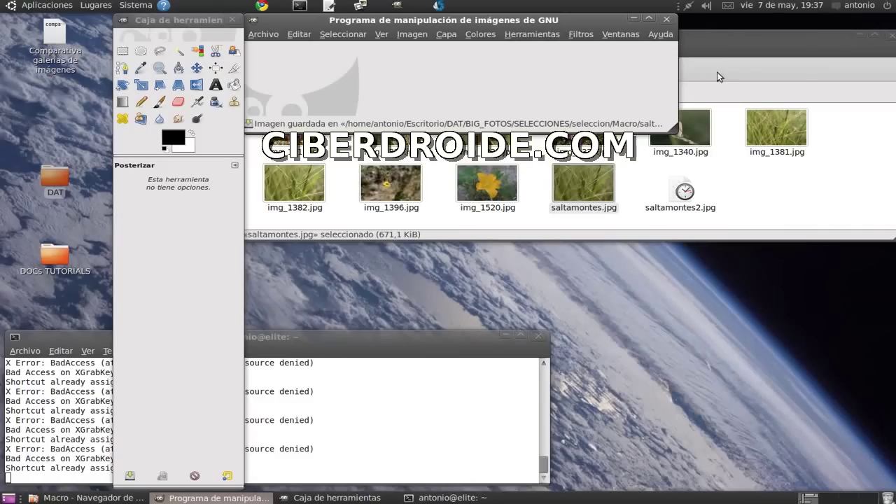
{"action": "left_click", "coordinate": [667, 20]}
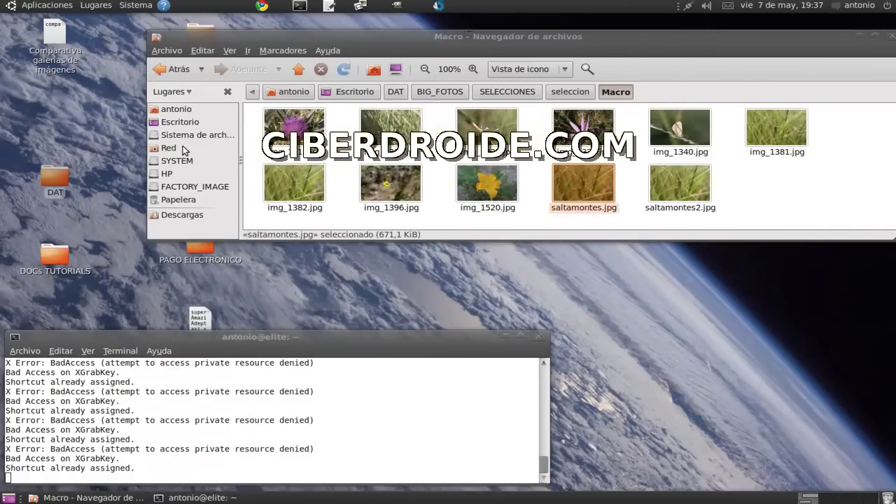